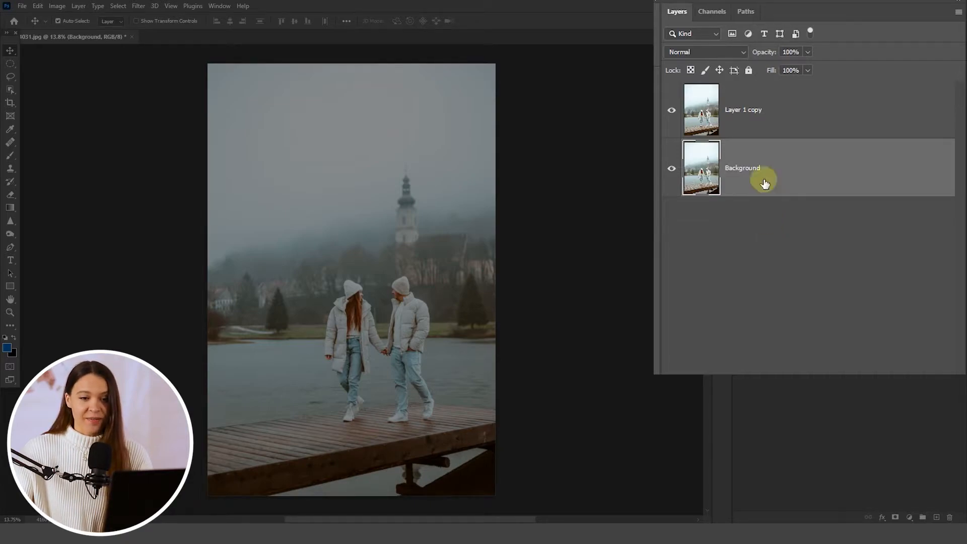
# - Rename the duplicated photo layer above the Background as Subjects
pyautogui.doubleClick(752, 110)
pyautogui.write('Subj')
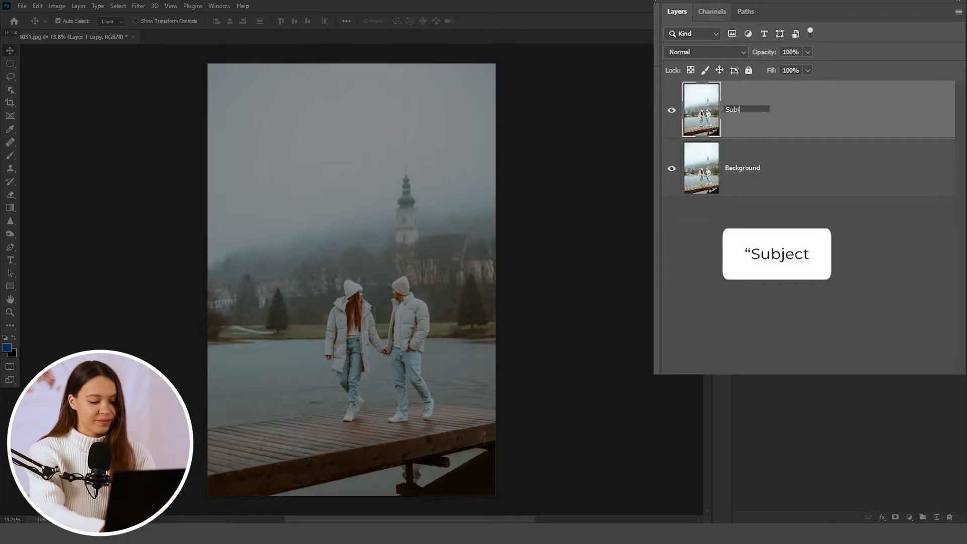
pyautogui.write('ects')
pyautogui.press('Return')
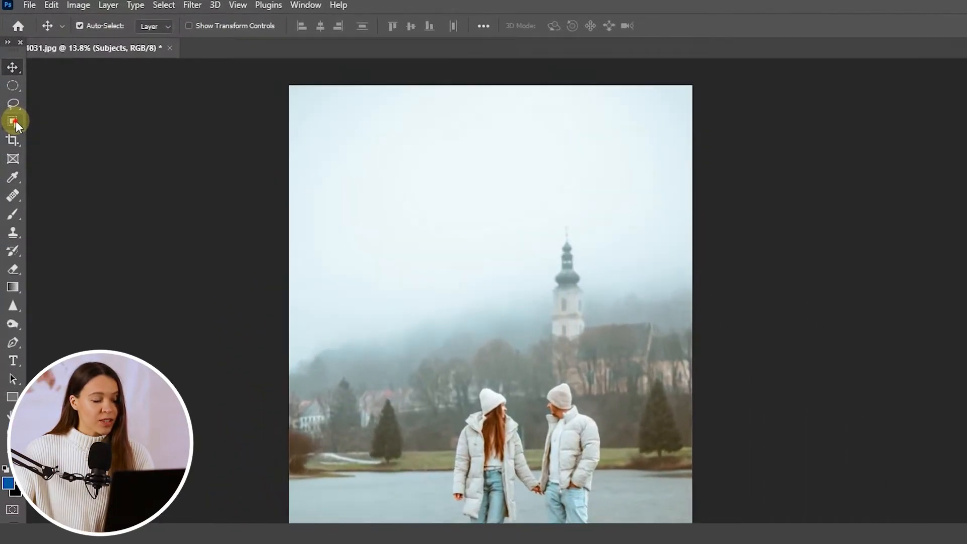
# - With the Object Selection tool, set Select Subject to Cloud (Detailed results) and select the couple on the Subjects layer
pyautogui.click(10, 90)
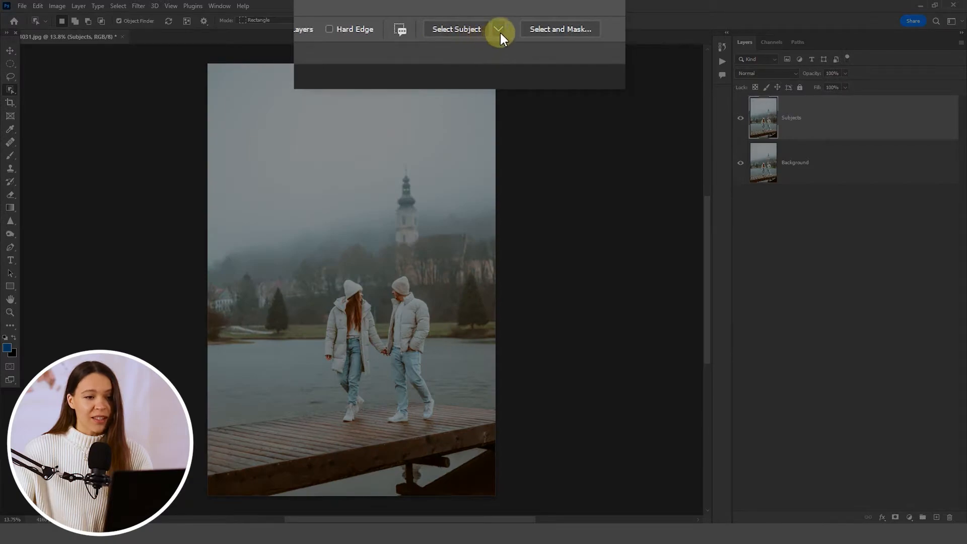
pyautogui.click(499, 31)
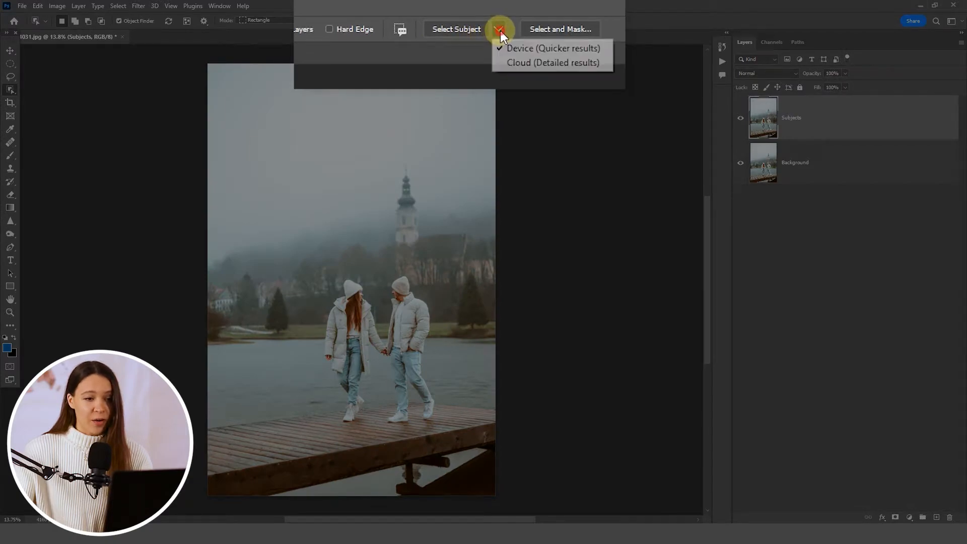
pyautogui.click(535, 61)
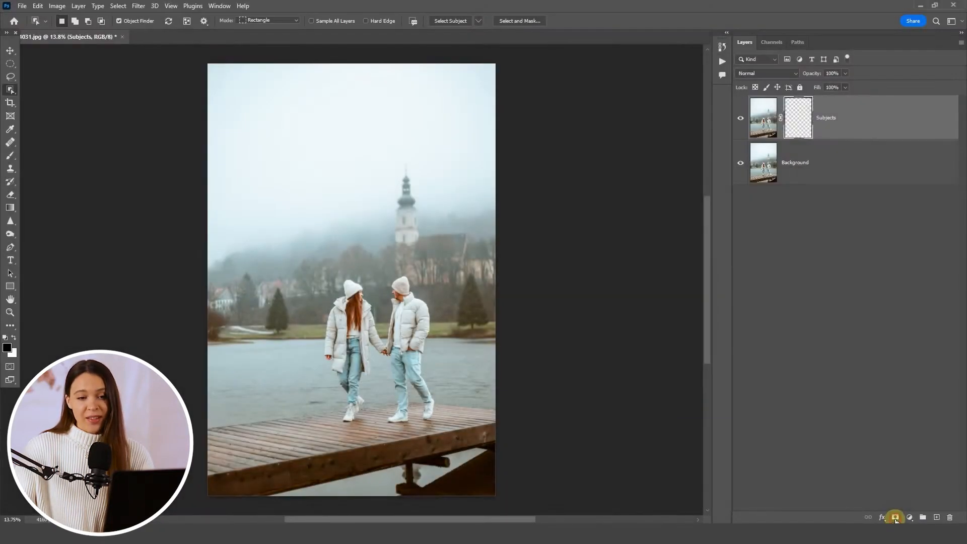
# - Mask the Subjects layer to the selected couple, check the cutout without the Background, and convert the layer to a smart object
pyautogui.click(893, 518)
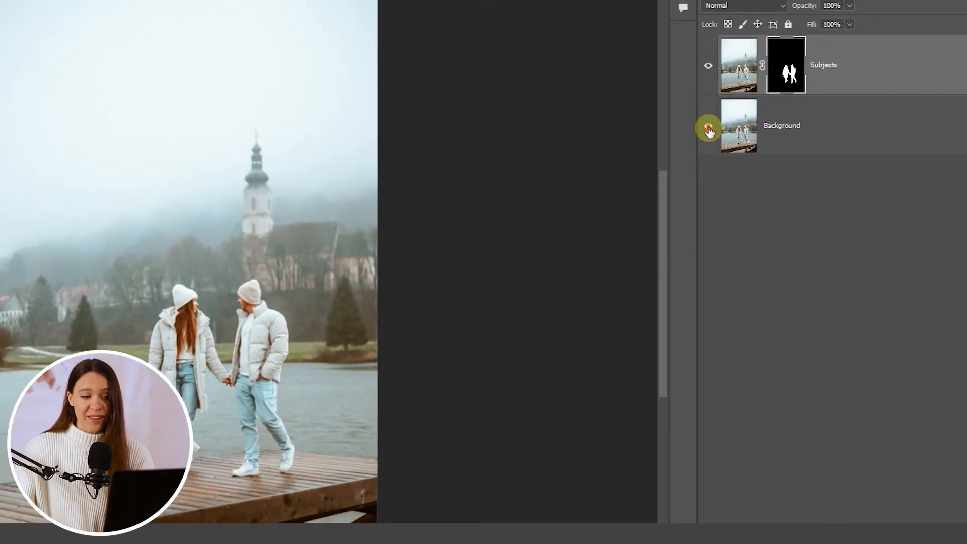
pyautogui.click(708, 129)
pyautogui.click(707, 129)
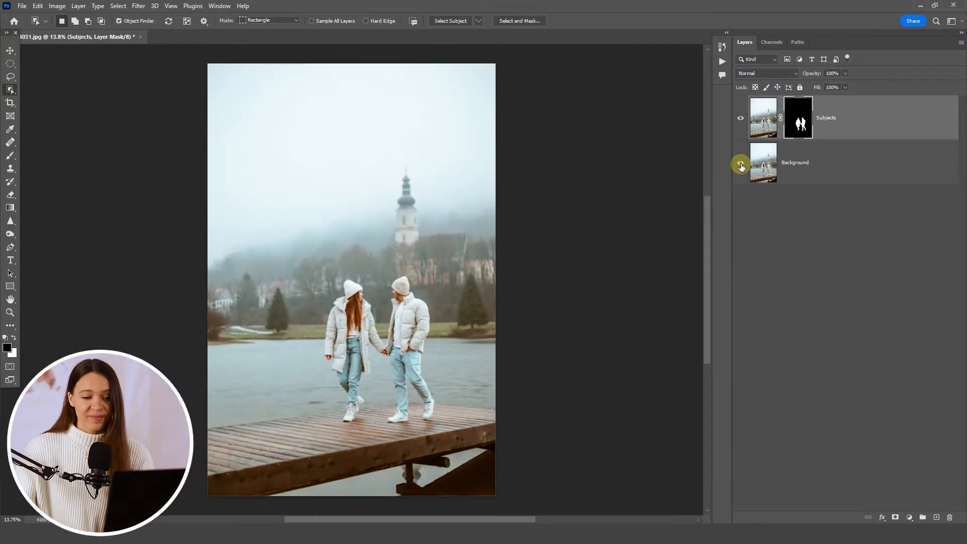
pyautogui.rightClick(861, 126)
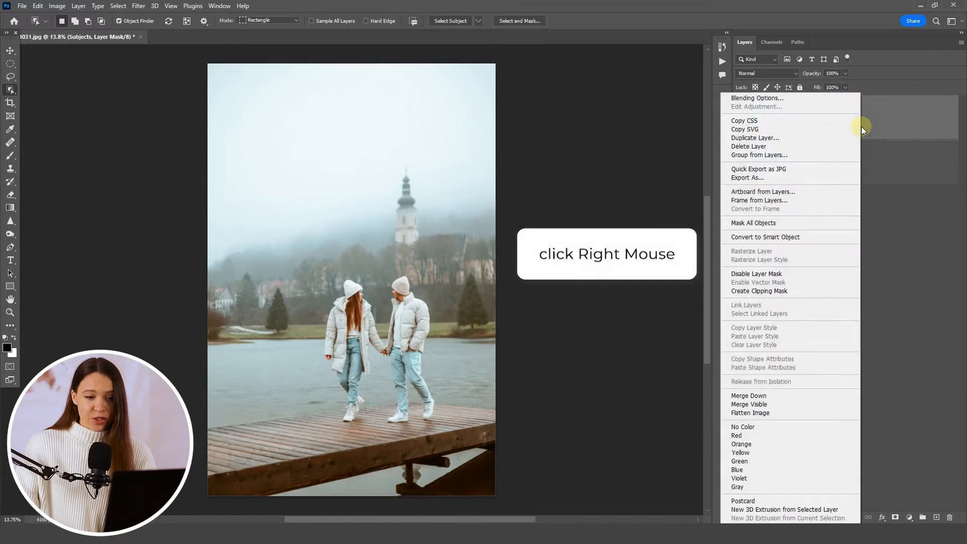
pyautogui.click(805, 237)
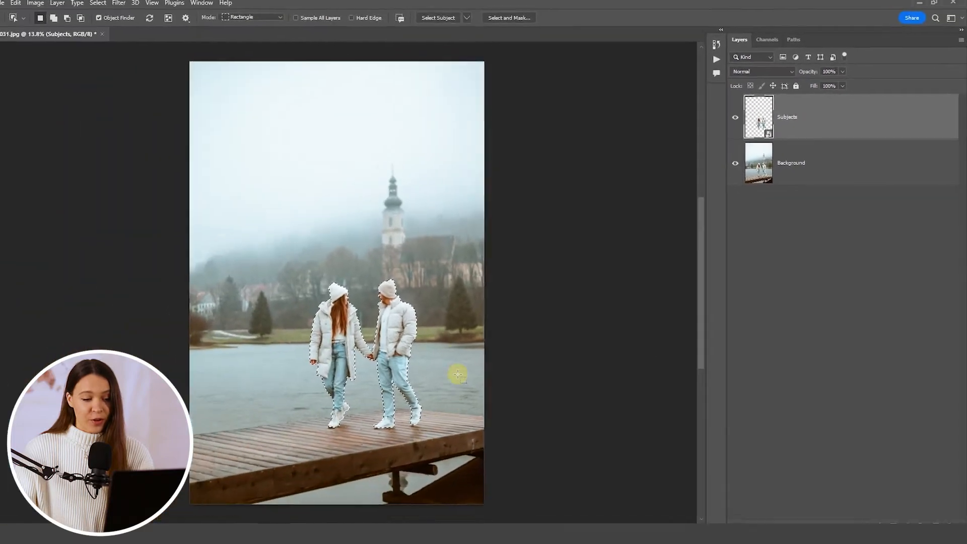
# - Make the Background layer active and expand the selection around the couple by 15 pixels
pyautogui.click(835, 171)
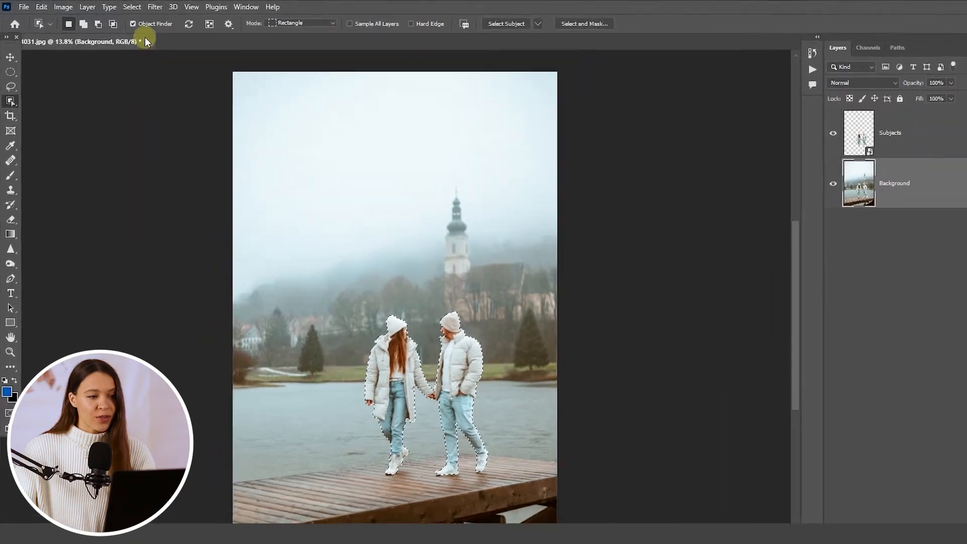
pyautogui.click(118, 5)
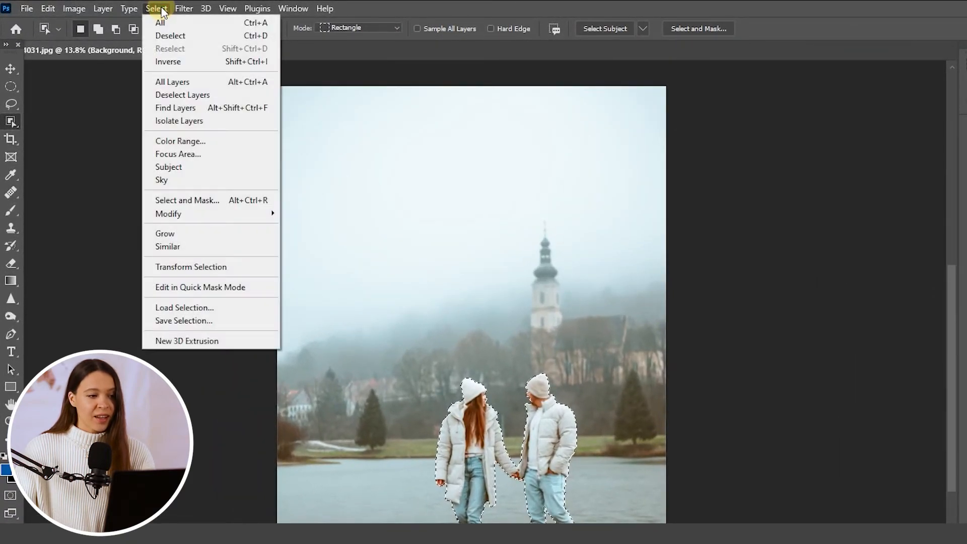
pyautogui.moveTo(187, 212)
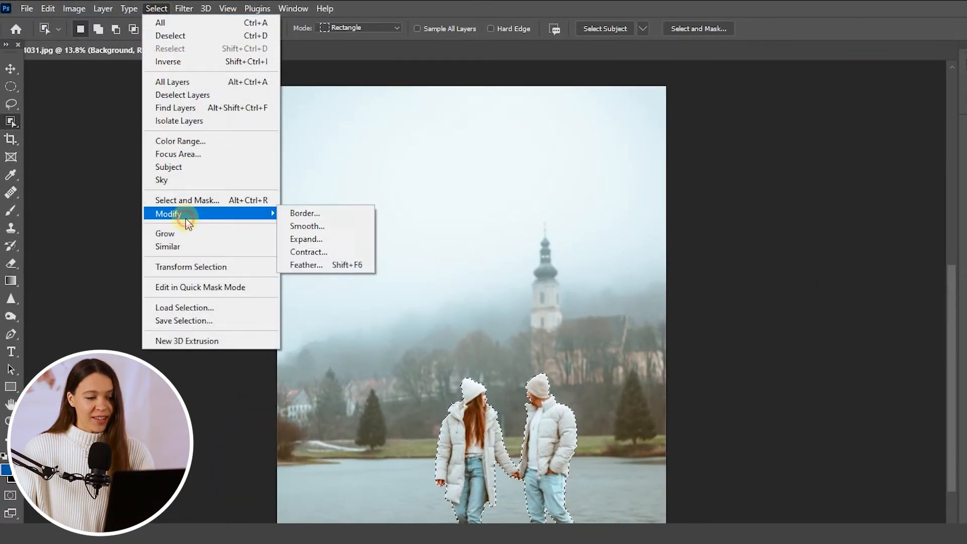
pyautogui.click(310, 239)
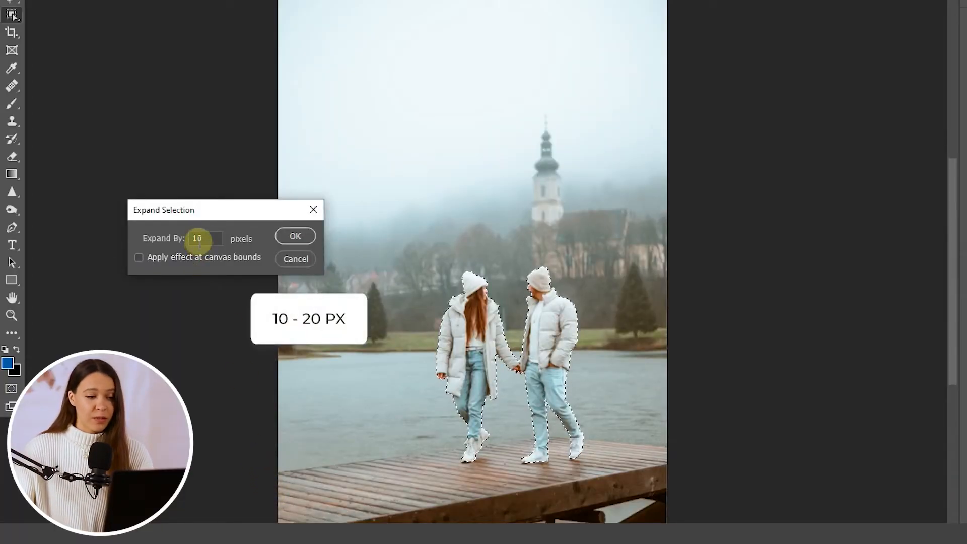
pyautogui.click(202, 237)
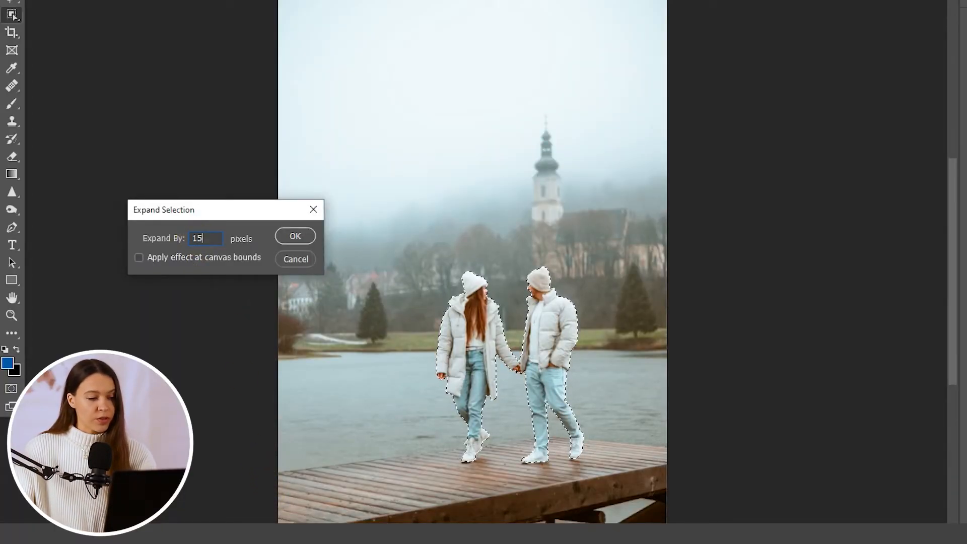
pyautogui.click(296, 237)
# - Remove the couple from the Background with Content-Aware Fill, outputting the result to a new layer
pyautogui.scroll(10, 370, 364)
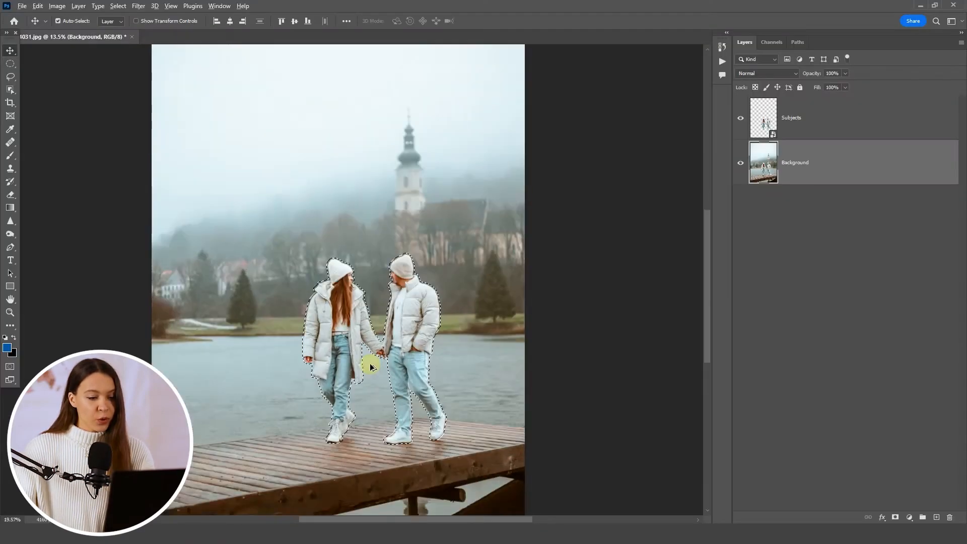
pyautogui.scroll(8, 370, 364)
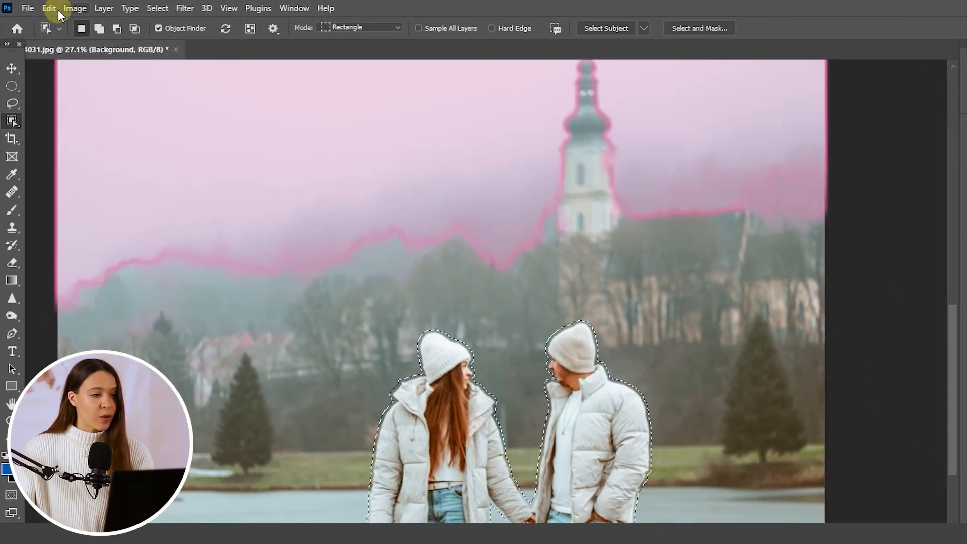
pyautogui.click(37, 6)
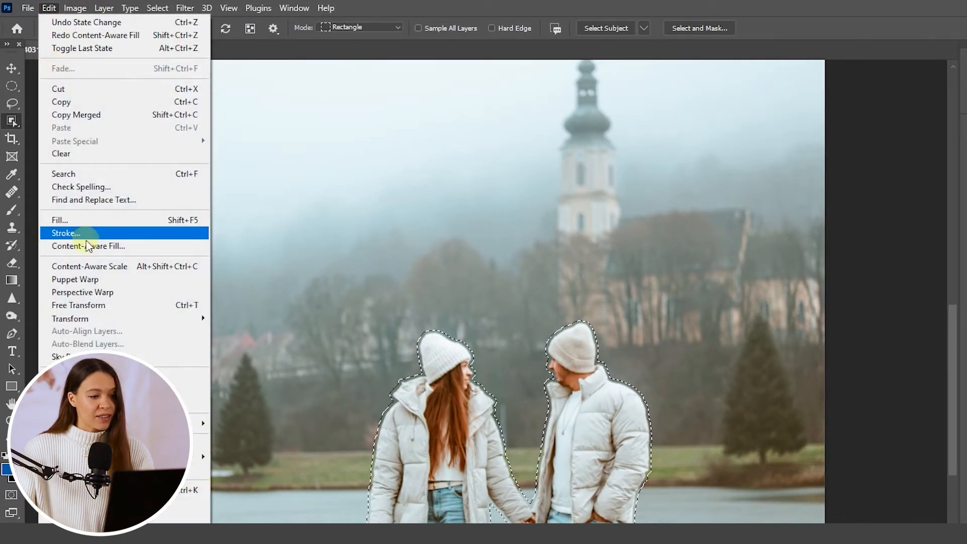
pyautogui.click(129, 245)
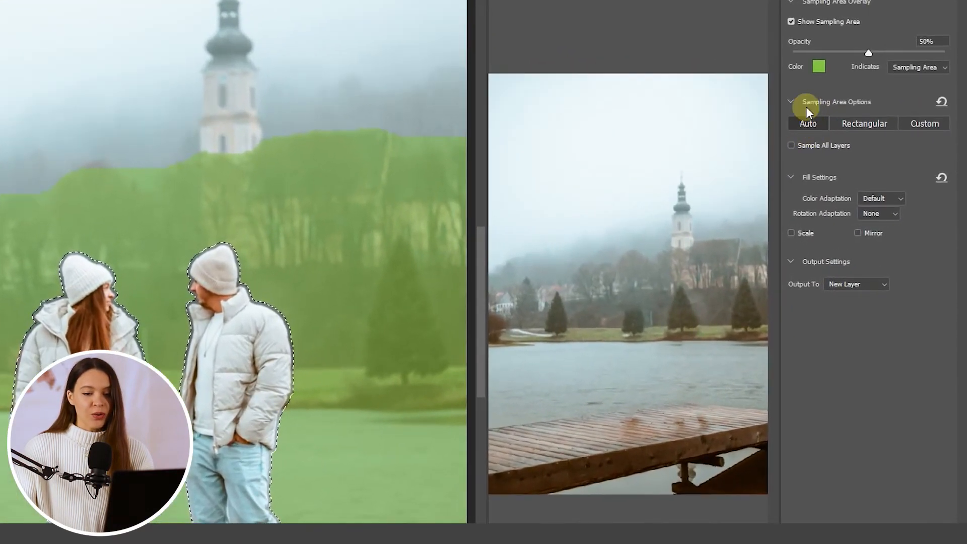
pyautogui.click(869, 284)
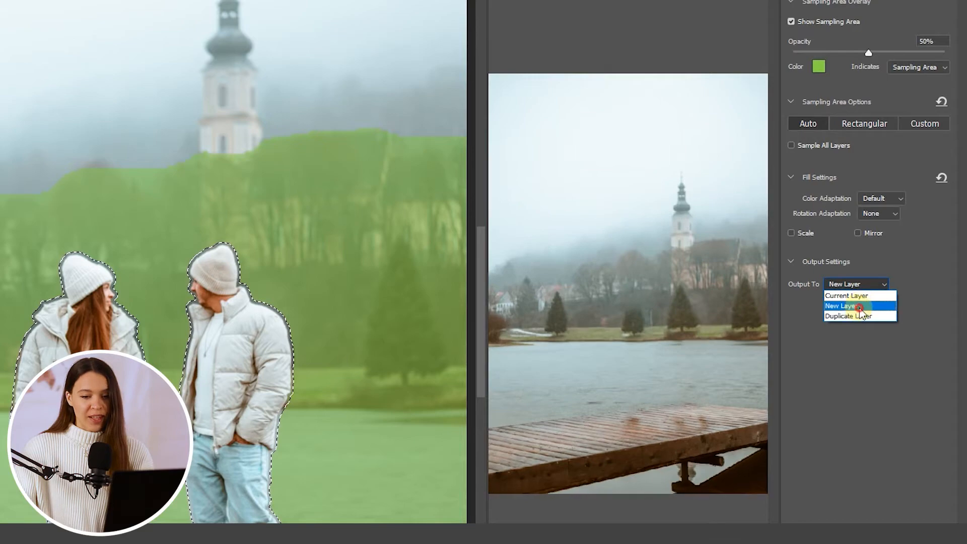
pyautogui.click(846, 304)
pyautogui.click(855, 502)
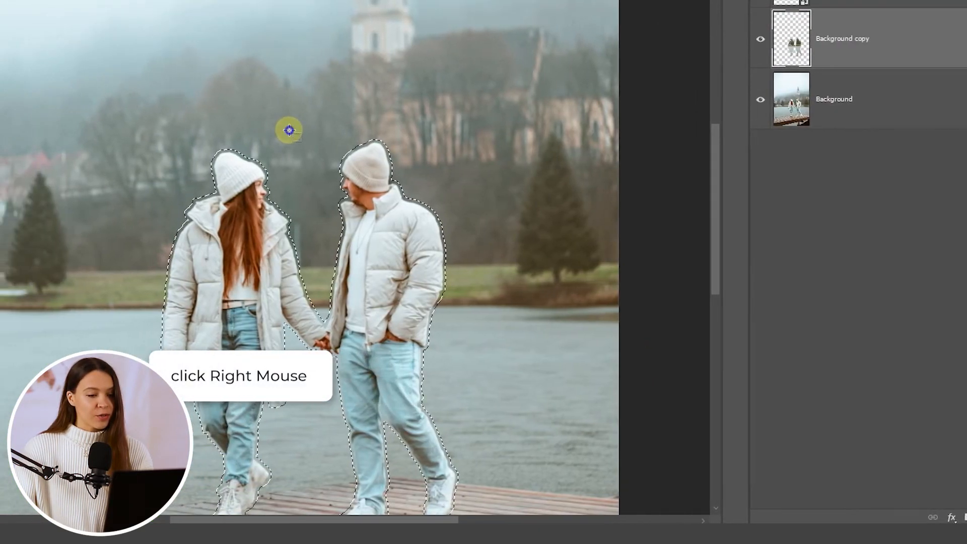
# - Deselect the couple's outline and toggle the Subjects layer's visibility to inspect the filled background
pyautogui.rightClick(196, 131)
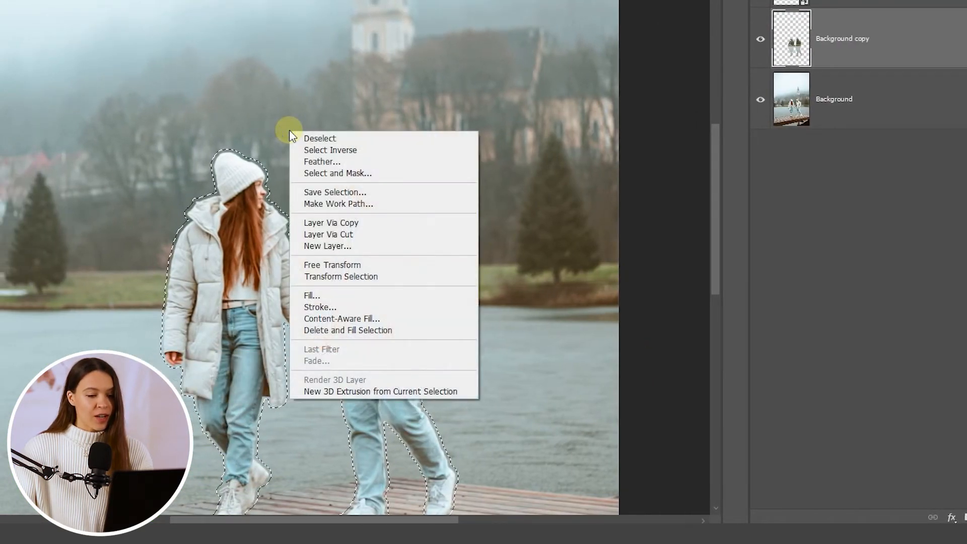
pyautogui.click(304, 139)
pyautogui.scroll(-1, 475, 378)
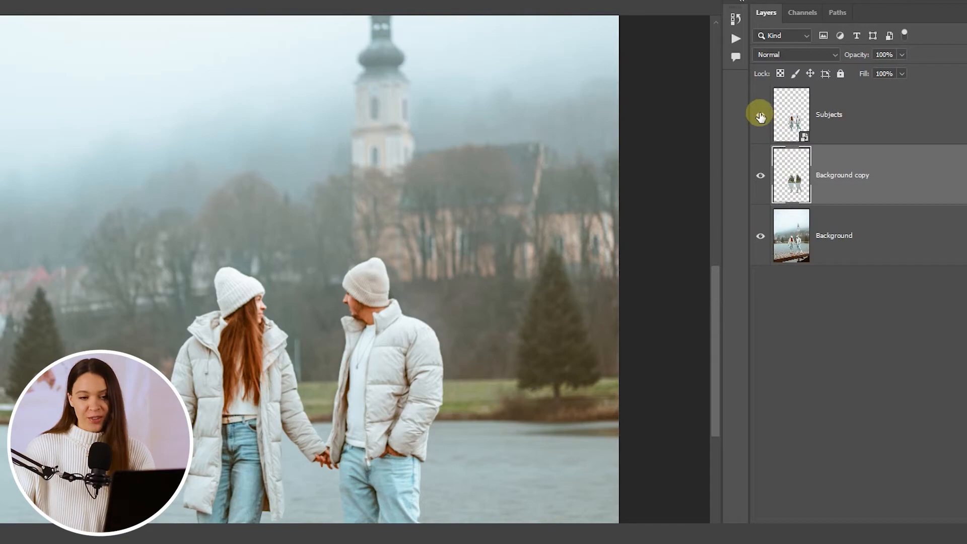
pyautogui.click(761, 116)
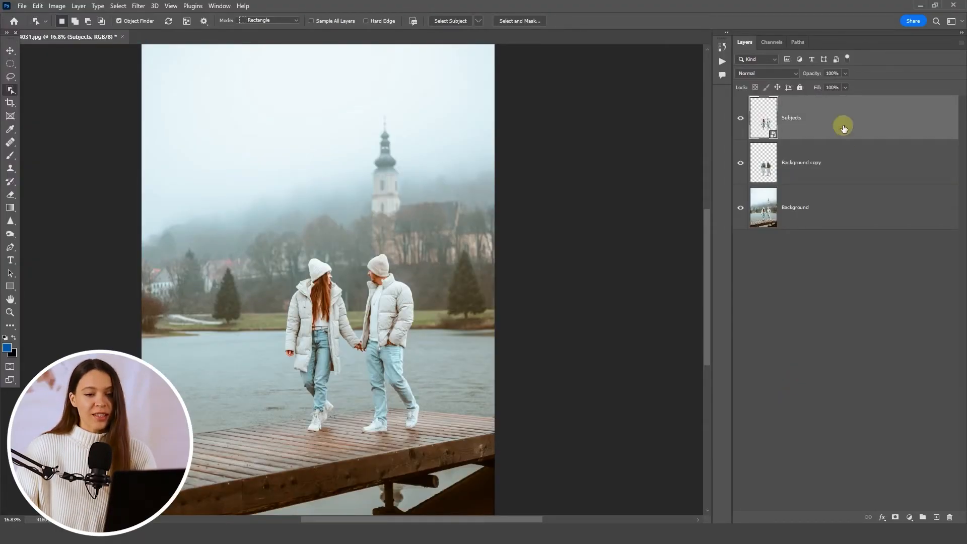
# - Apply a Motion Blur to the Subjects layer with an angle of 0° and a distance of 60 pixels
pyautogui.click(842, 127)
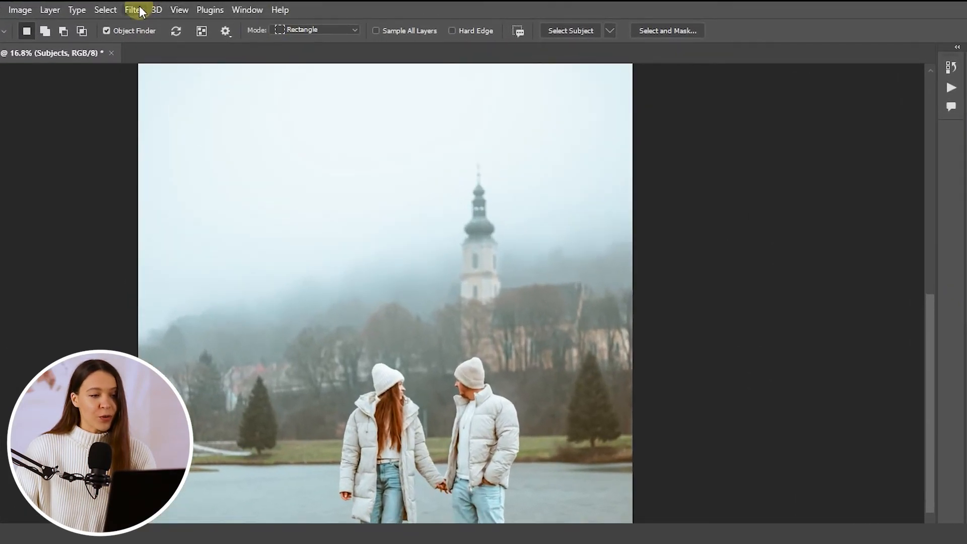
pyautogui.click(142, 6)
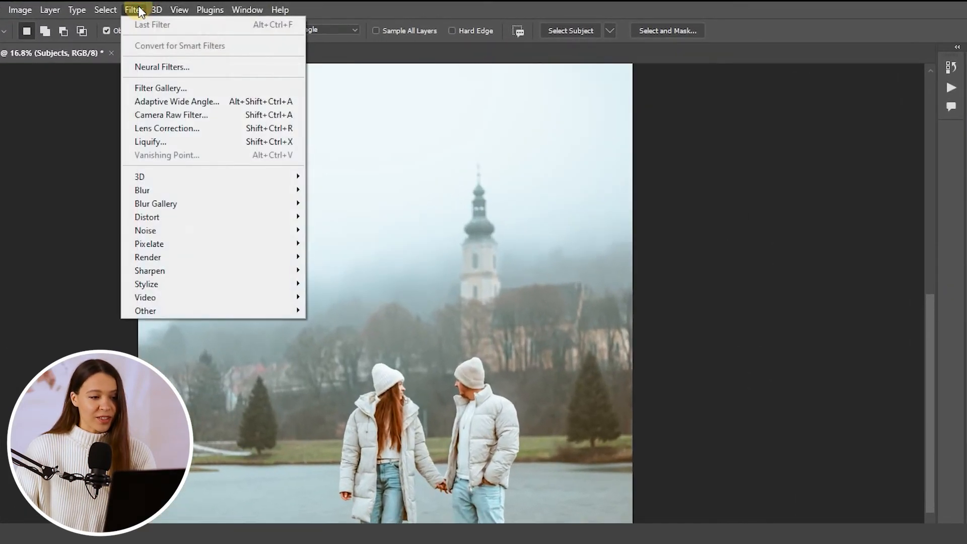
pyautogui.moveTo(156, 190)
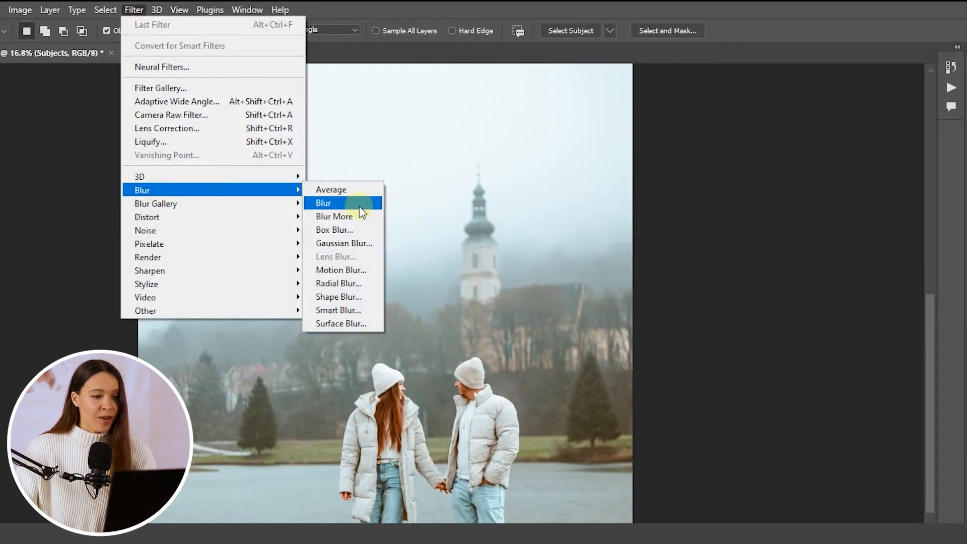
pyautogui.click(355, 272)
pyautogui.moveTo(280, 356); pyautogui.dragTo(267, 358)
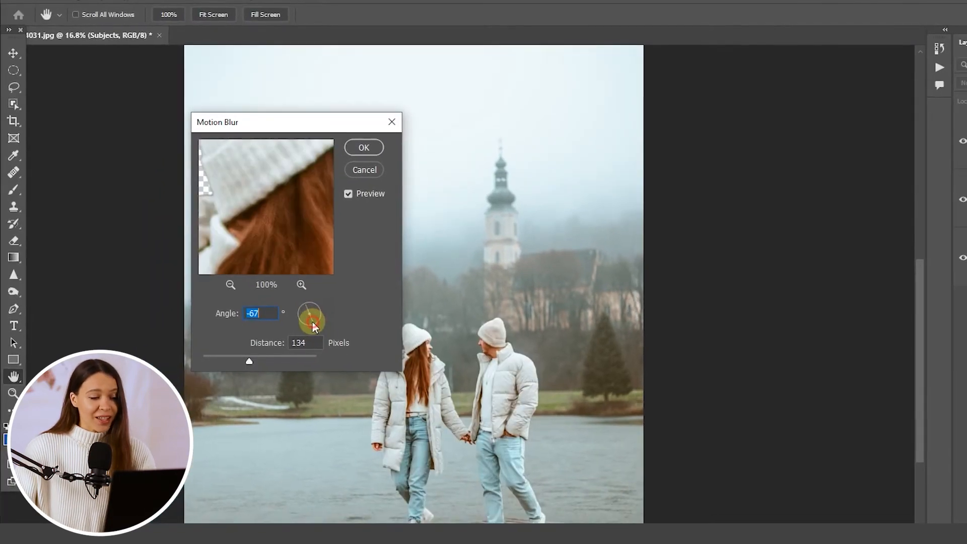
pyautogui.moveTo(306, 322)
pyautogui.mouseDown()
pyautogui.moveTo(302, 311)
pyautogui.moveTo(318, 313)
pyautogui.mouseUp()
pyautogui.moveTo(260, 359)
pyautogui.mouseDown()
pyautogui.moveTo(314, 363)
pyautogui.moveTo(232, 355)
pyautogui.moveTo(263, 360)
pyautogui.mouseUp()
pyautogui.click(262, 311)
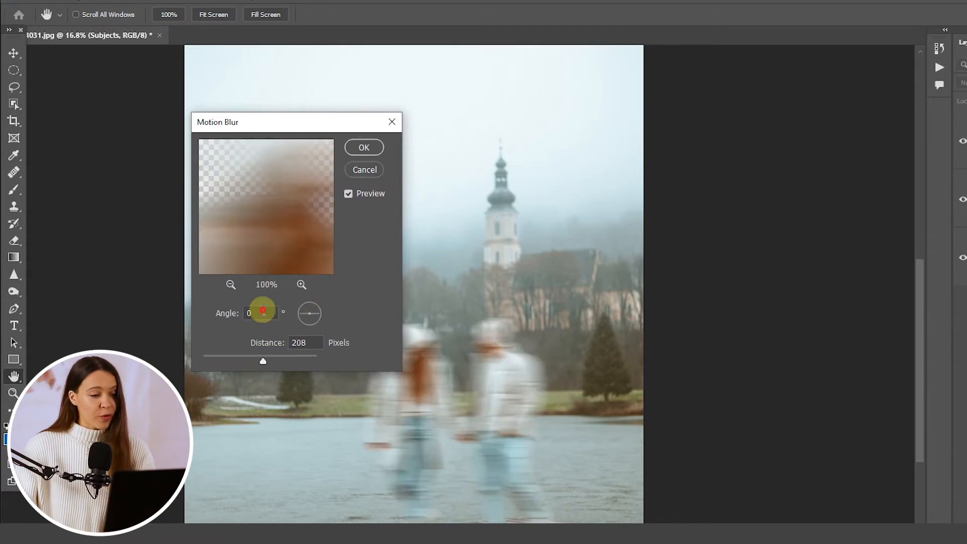
pyautogui.write('0')
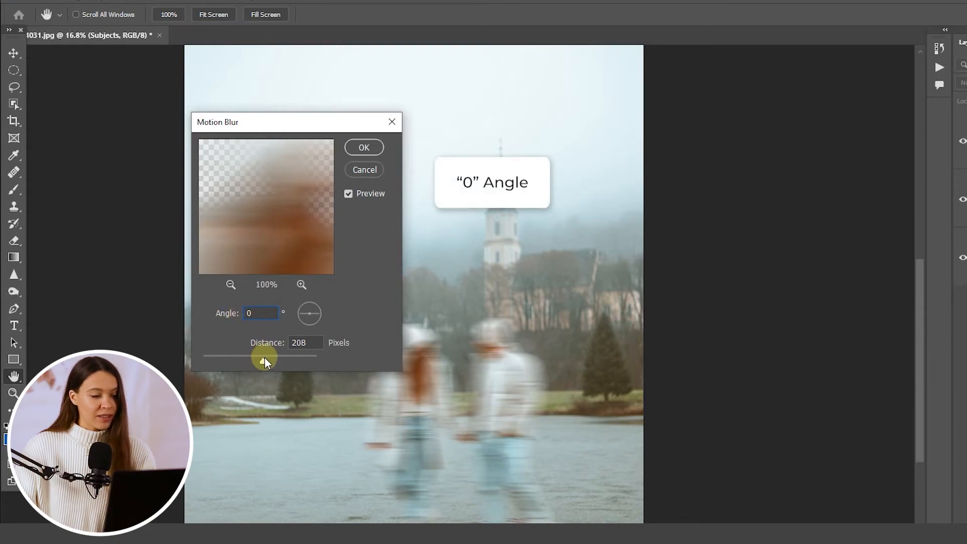
pyautogui.doubleClick(302, 343)
pyautogui.write('60')
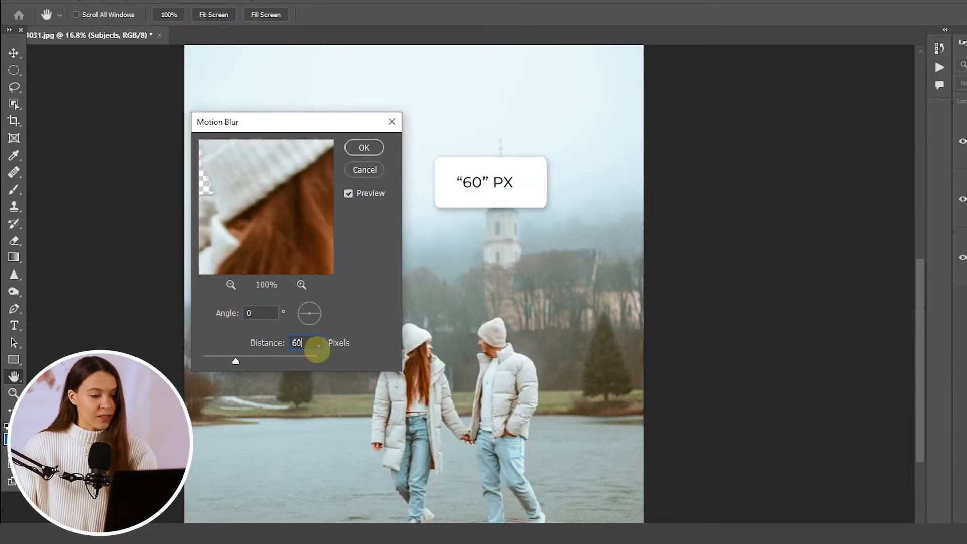
pyautogui.click(364, 147)
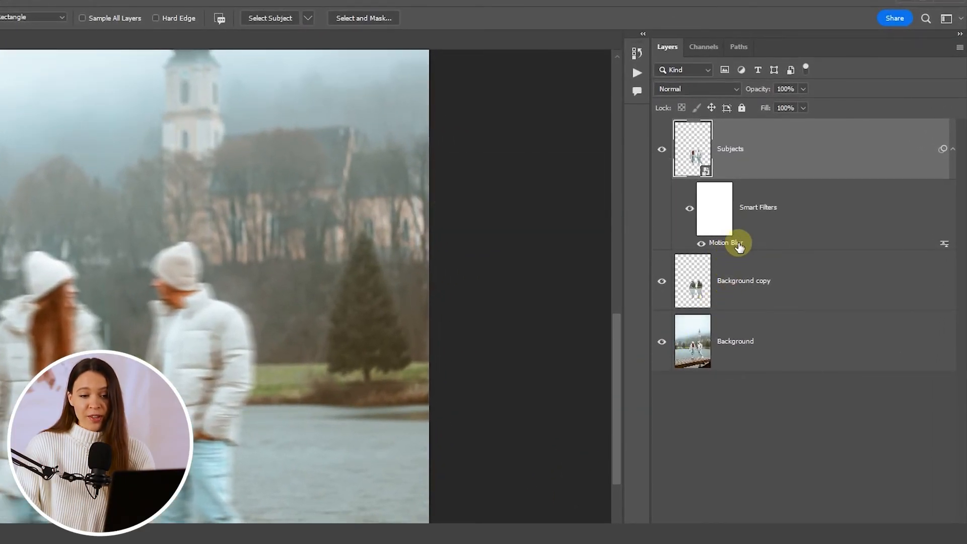
# - Reopen the Motion Blur smart filter on the Subjects layer and raise its distance to about 103 pixels
pyautogui.doubleClick(739, 245)
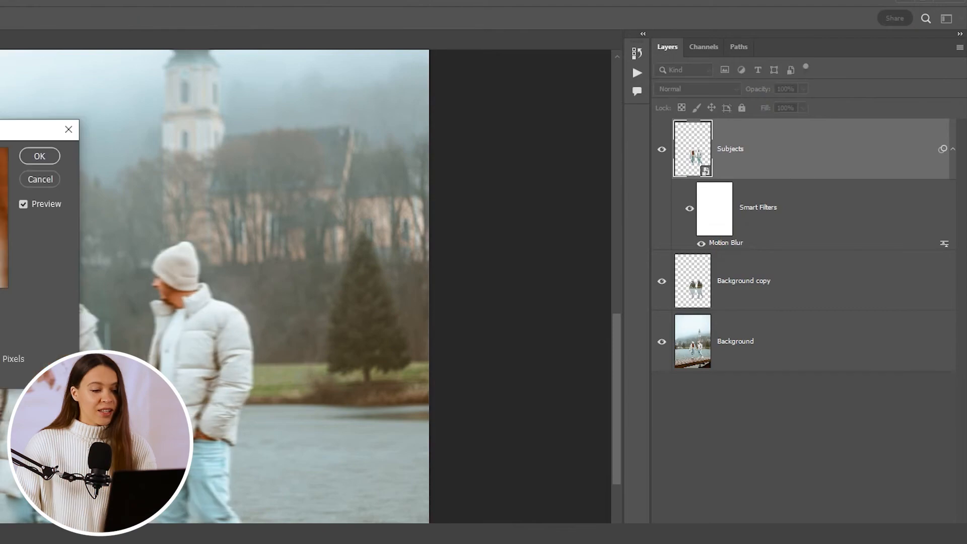
pyautogui.moveTo(198, 352); pyautogui.dragTo(258, 348)
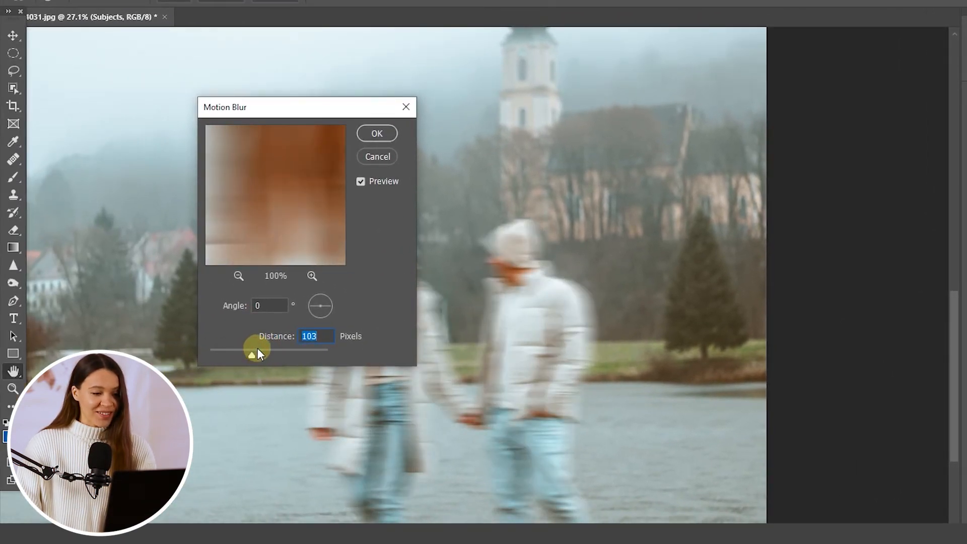